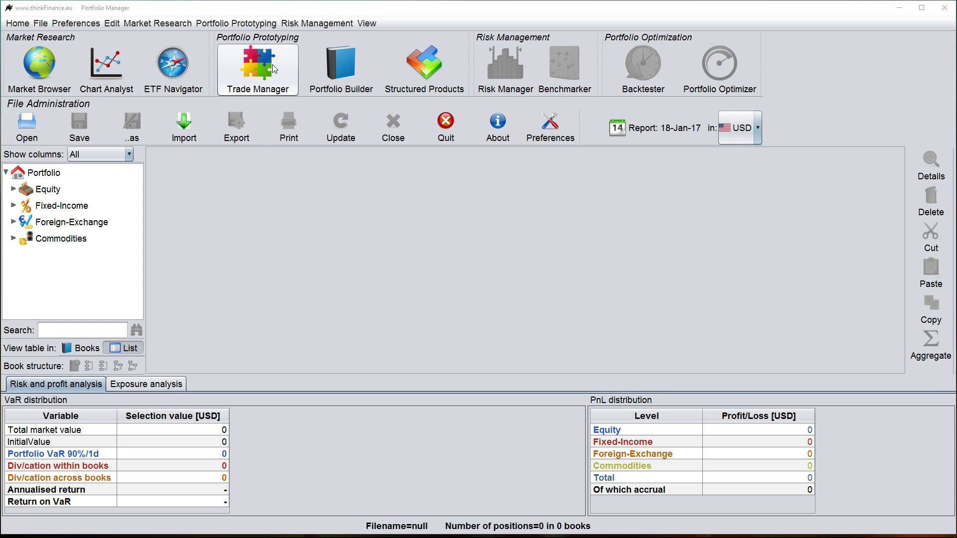
left_click(256, 73)
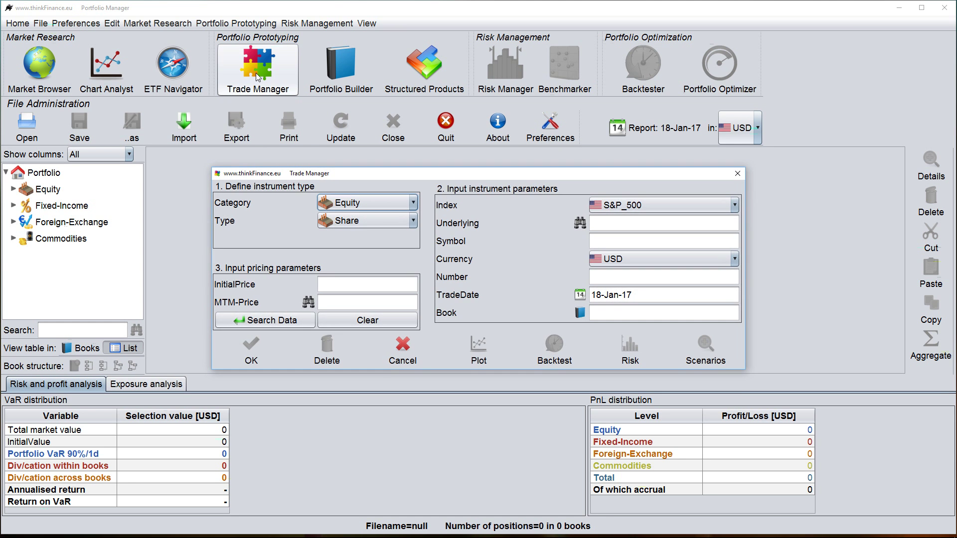
left_click_drag(324, 175, 304, 130)
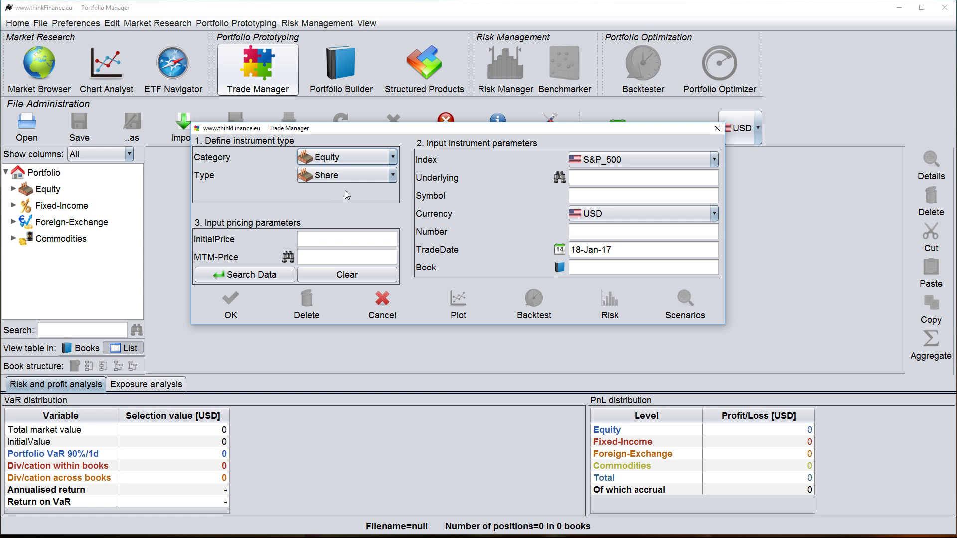
left_click(319, 160)
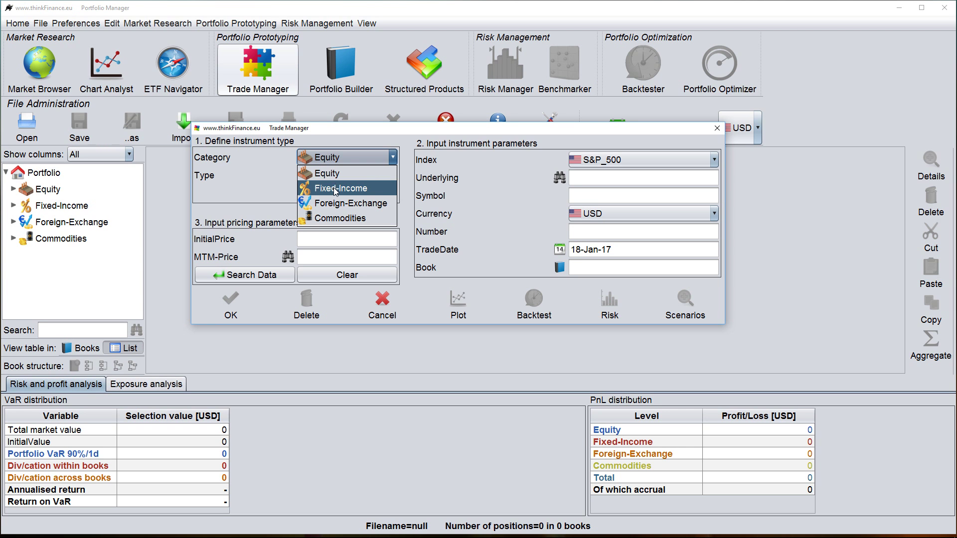
left_click(276, 192)
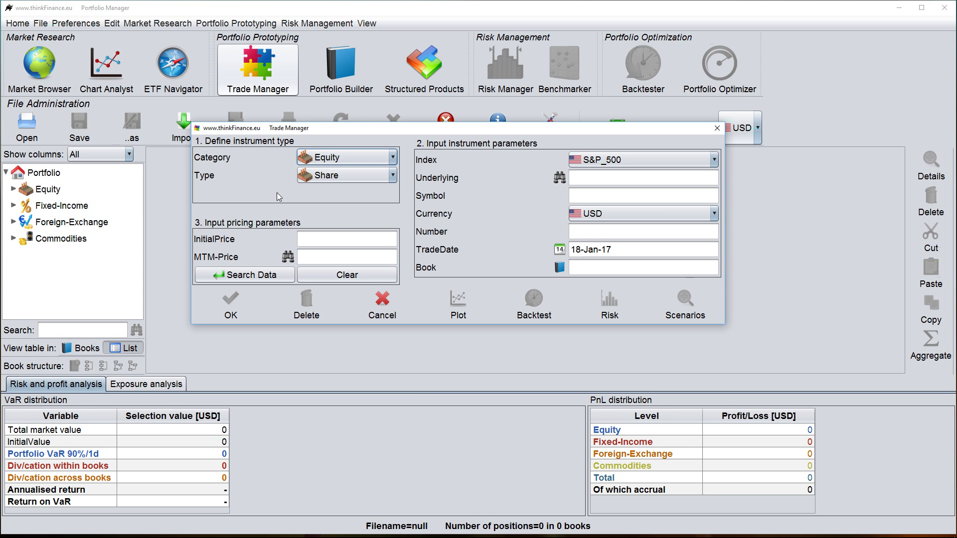
left_click(322, 180)
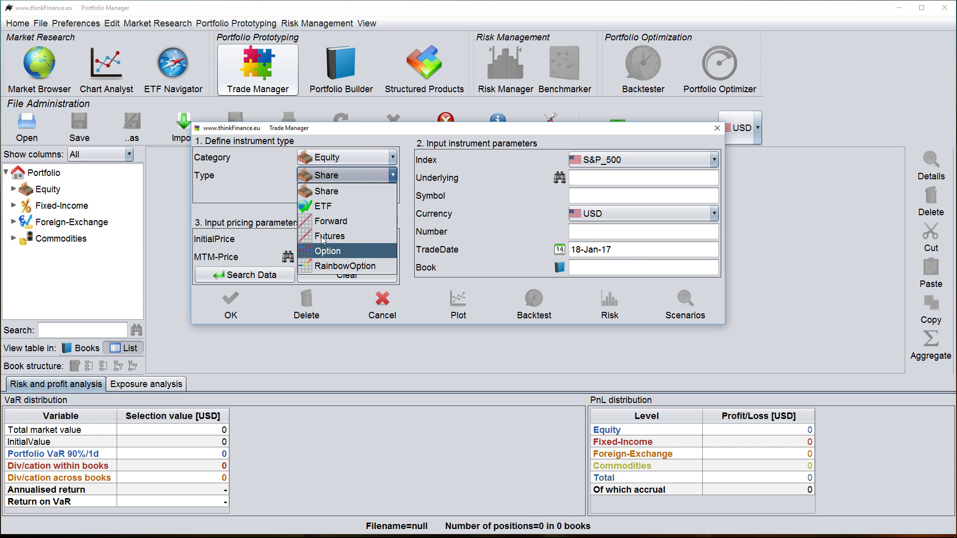
left_click(256, 175)
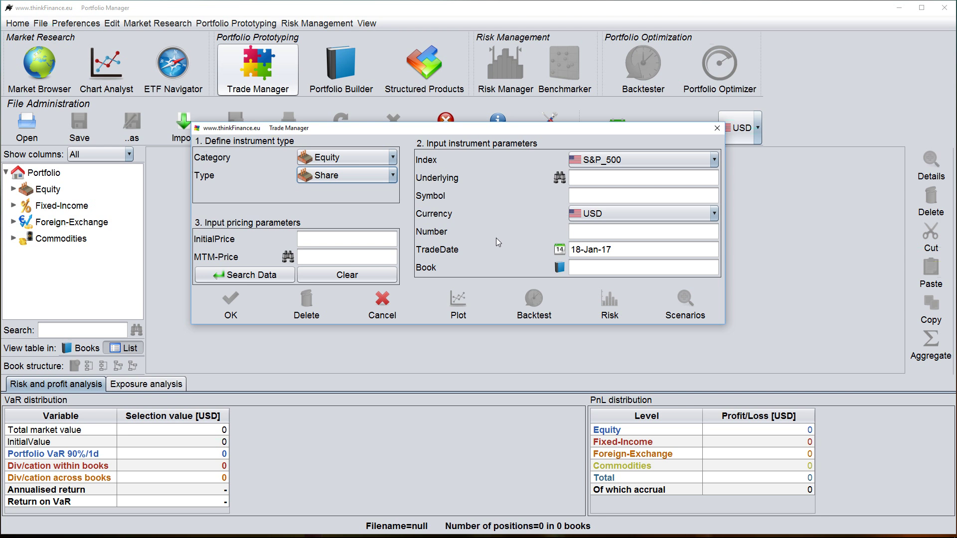
left_click(588, 269)
Step: Define the trade as an Equity Option of Barrier product type and move the form higher up
left_click(325, 159)
left_click(329, 176)
left_click(323, 179)
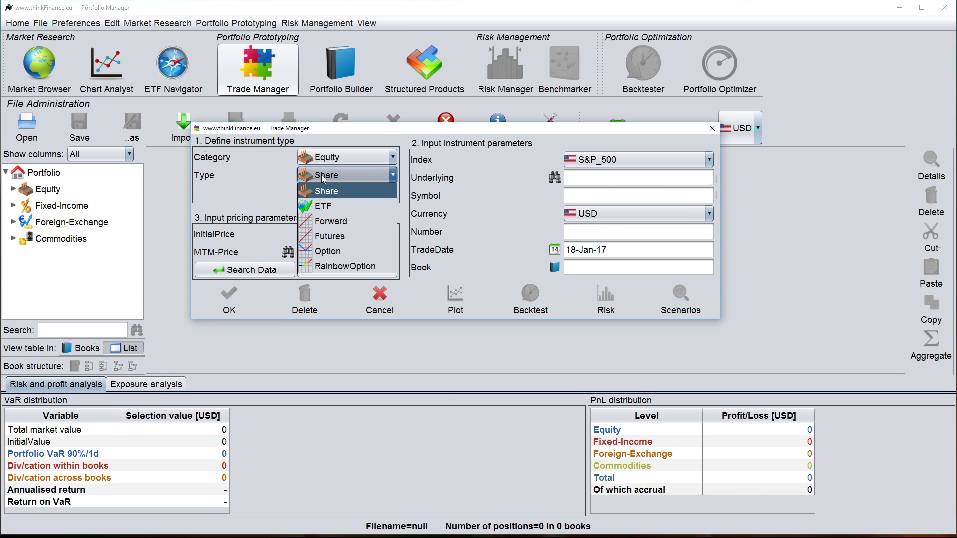
left_click(336, 254)
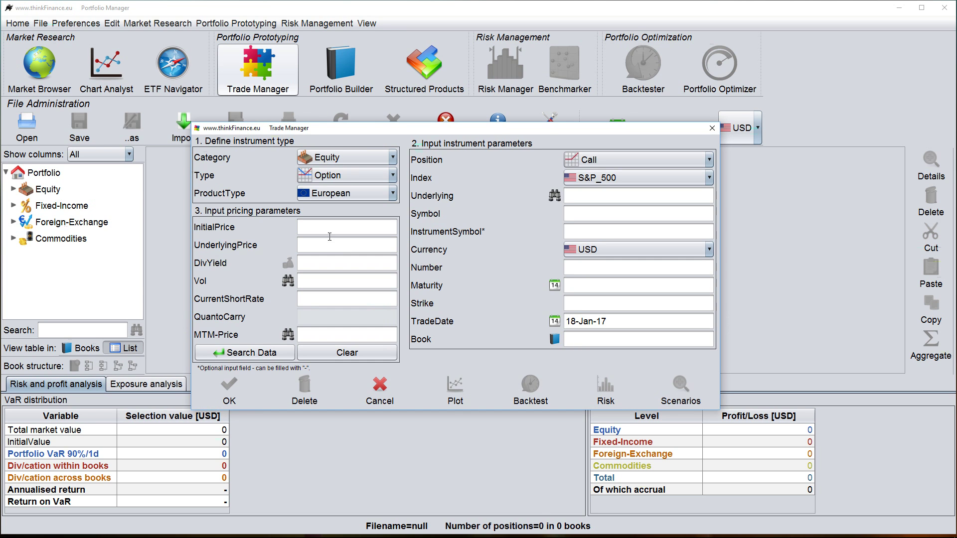
left_click(318, 197)
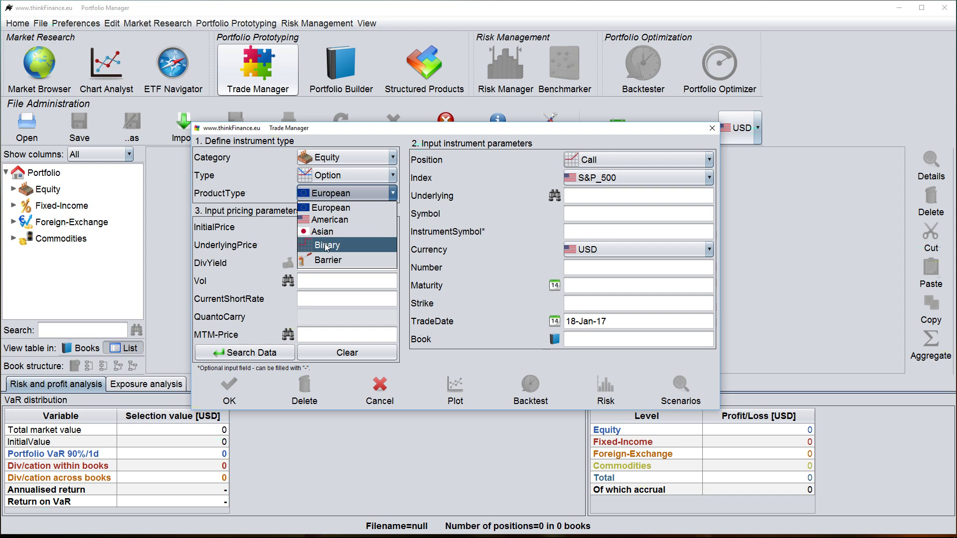
left_click(329, 260)
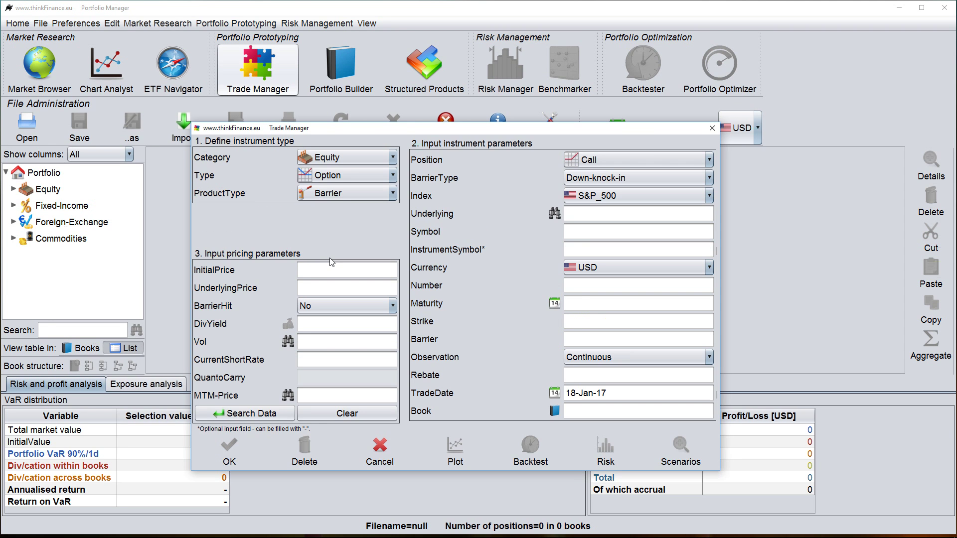
left_click_drag(338, 128, 336, 79)
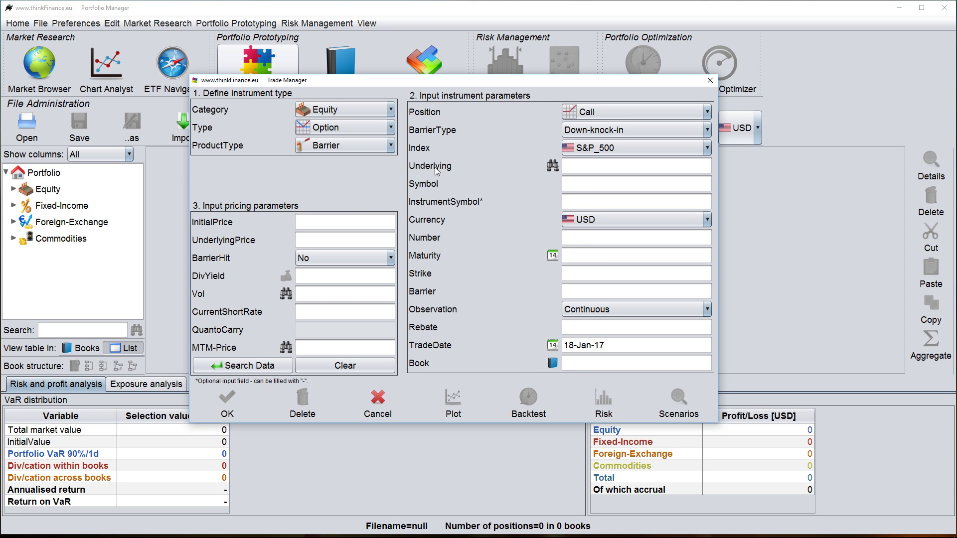
Step: Make the option a Call with a Down-knock-in barrier type
left_click(588, 115)
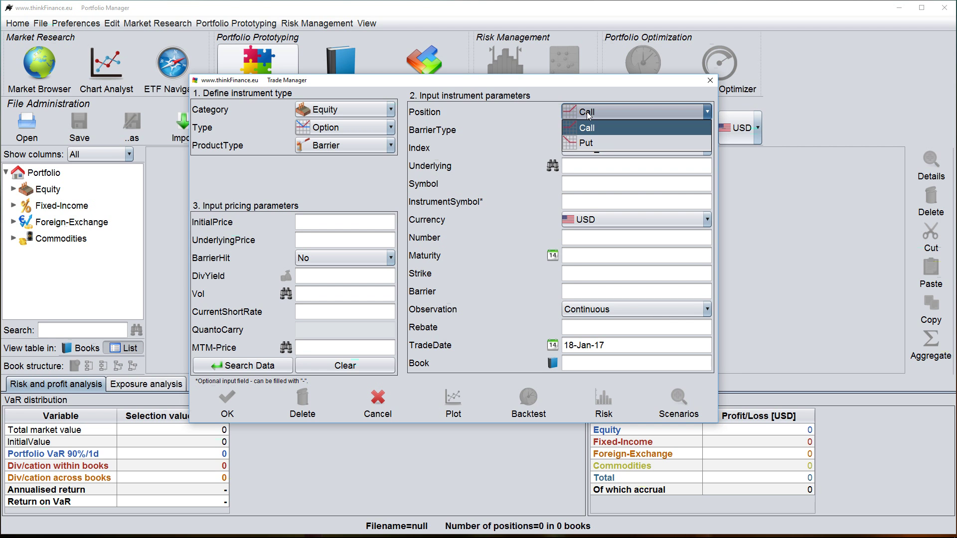
left_click(588, 128)
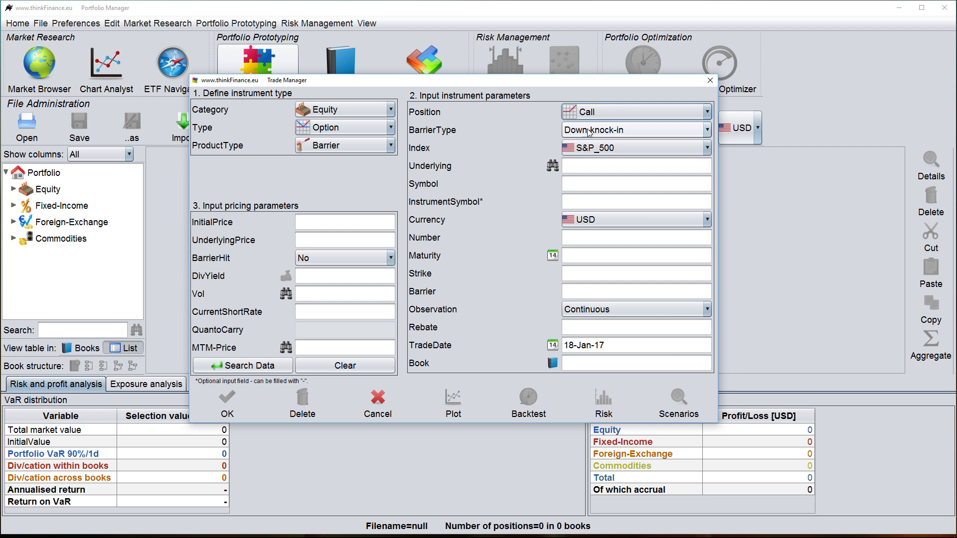
left_click(589, 131)
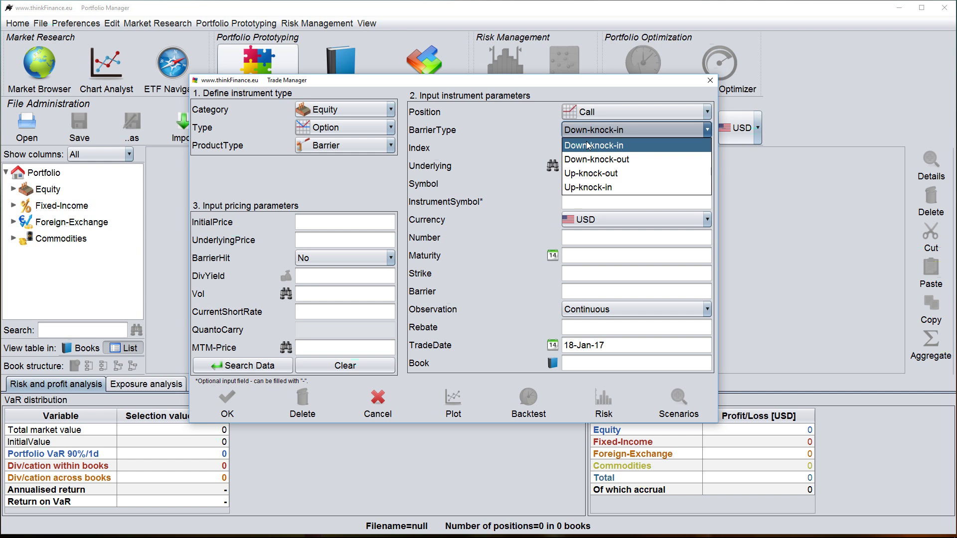
left_click(586, 146)
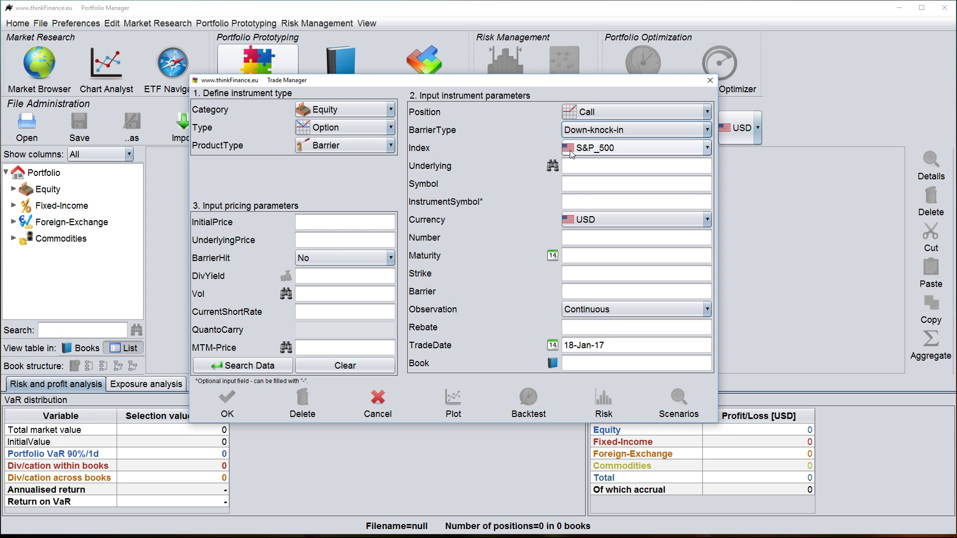
Step: Choose S&P_500 (^GSPC) as the underlying and enter a quantity of 10
left_click(552, 166)
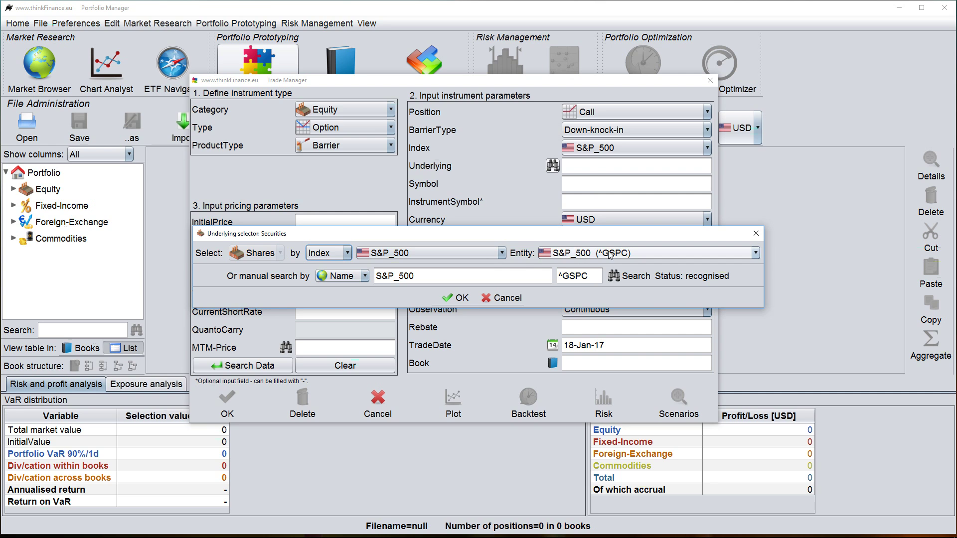
left_click(466, 297)
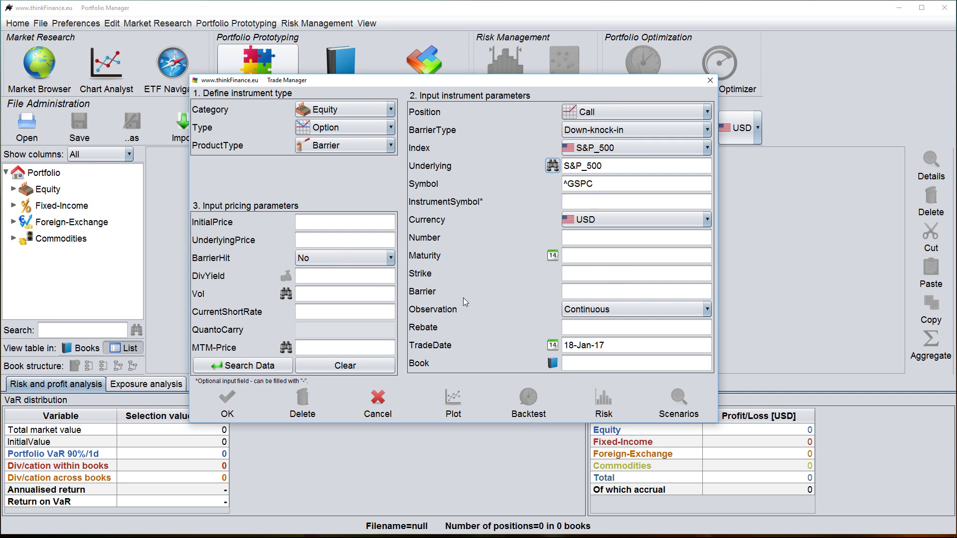
left_click(572, 238)
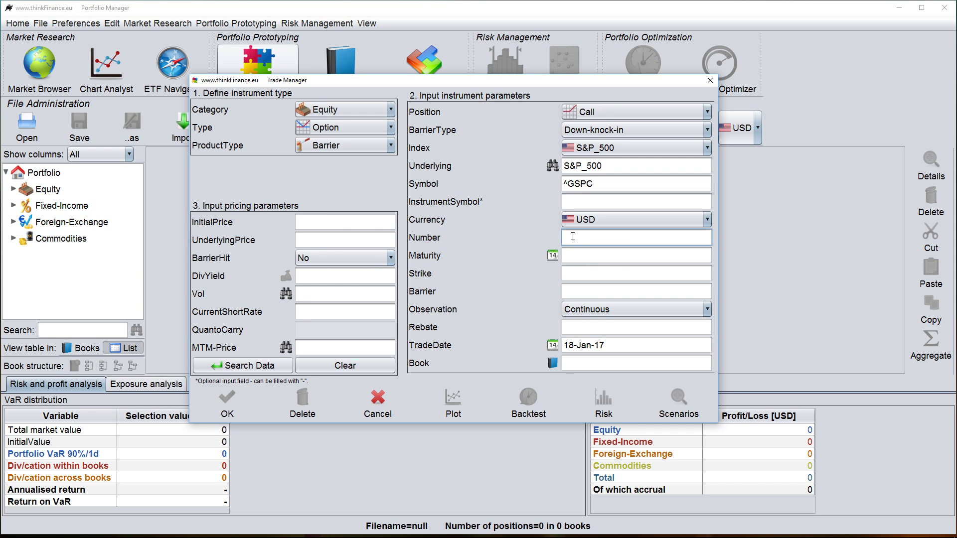
type("10")
Step: Set maturity to 18-Jan-18, with strike 2200 and barrier level 2200
left_click(552, 256)
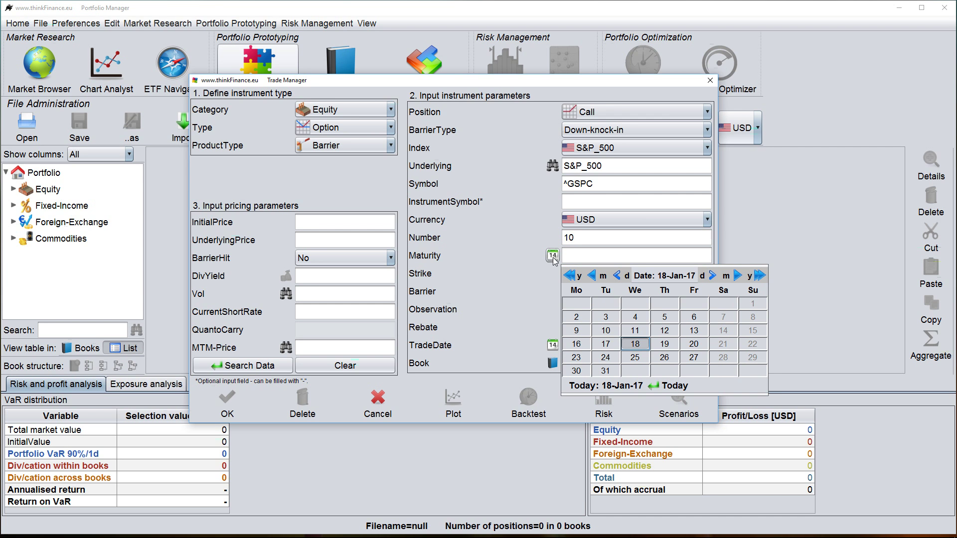
left_click(759, 276)
left_click(494, 261)
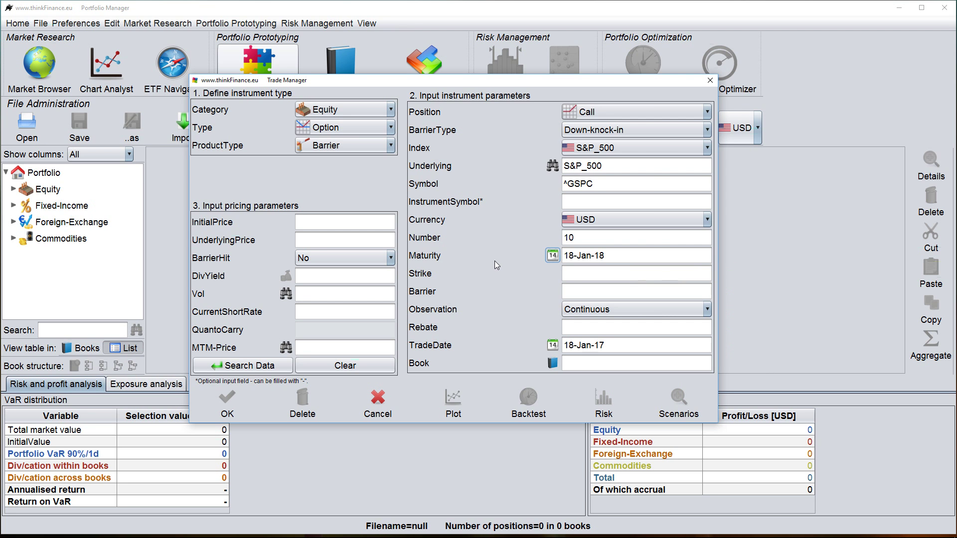
left_click(578, 272)
type("2200")
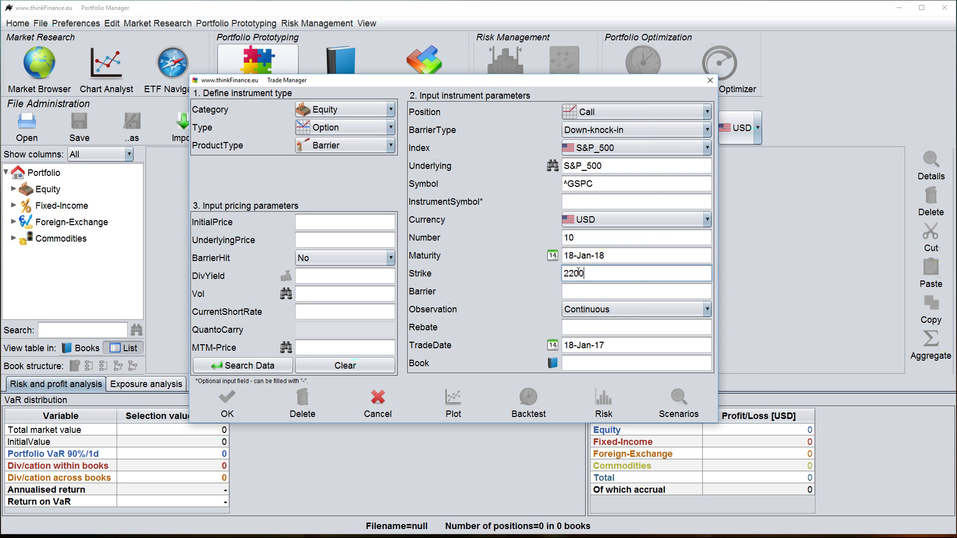
left_click(570, 297)
type("2200")
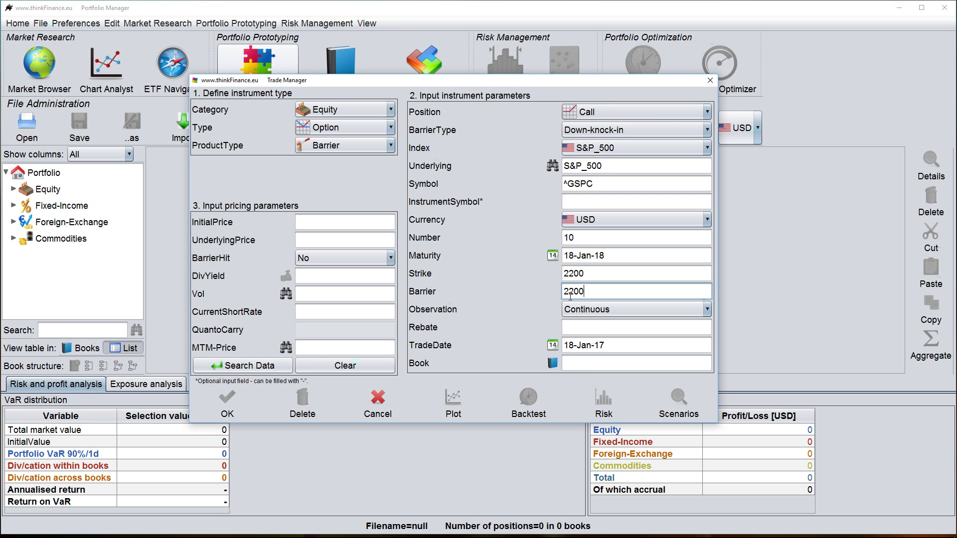
Step: Set Daily barrier observation, a rebate of 40 and book 1
left_click(581, 308)
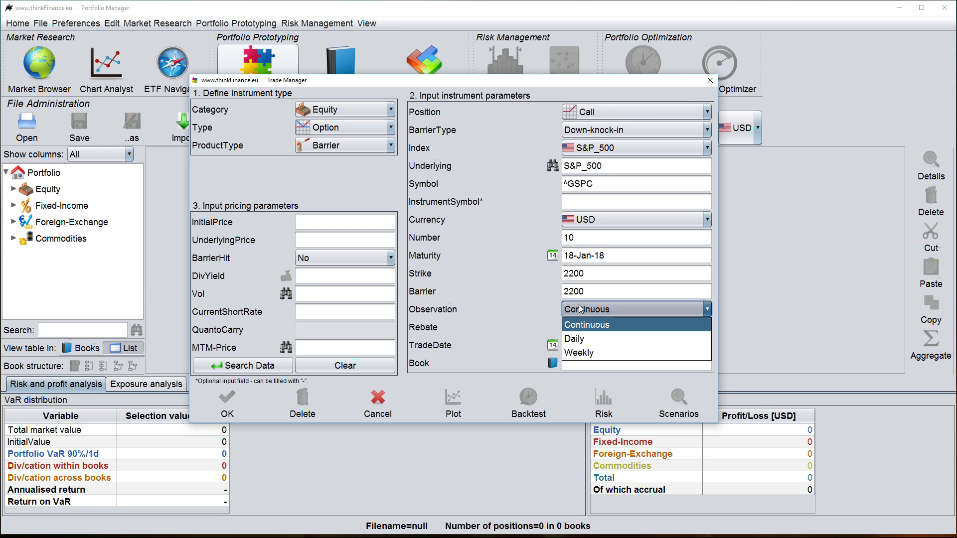
left_click(577, 340)
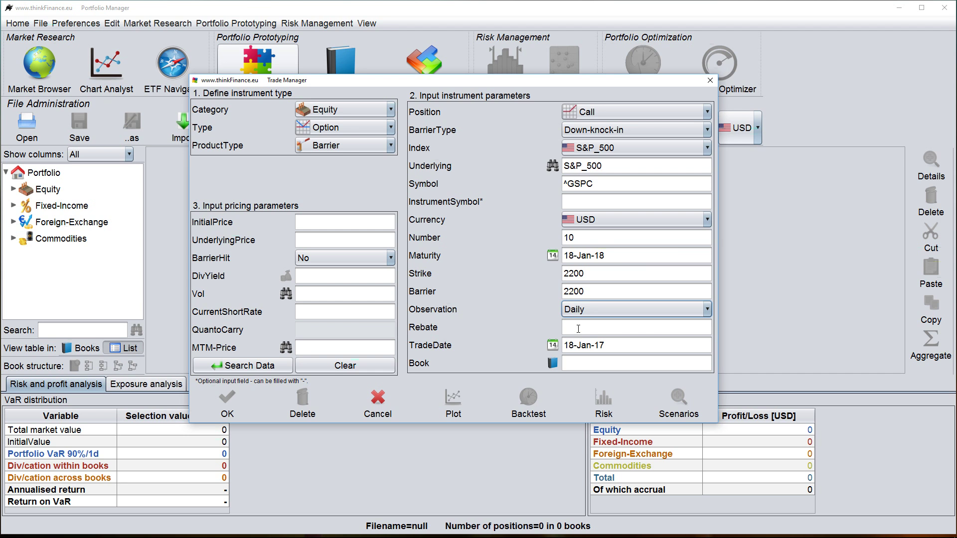
left_click(578, 329)
type("40")
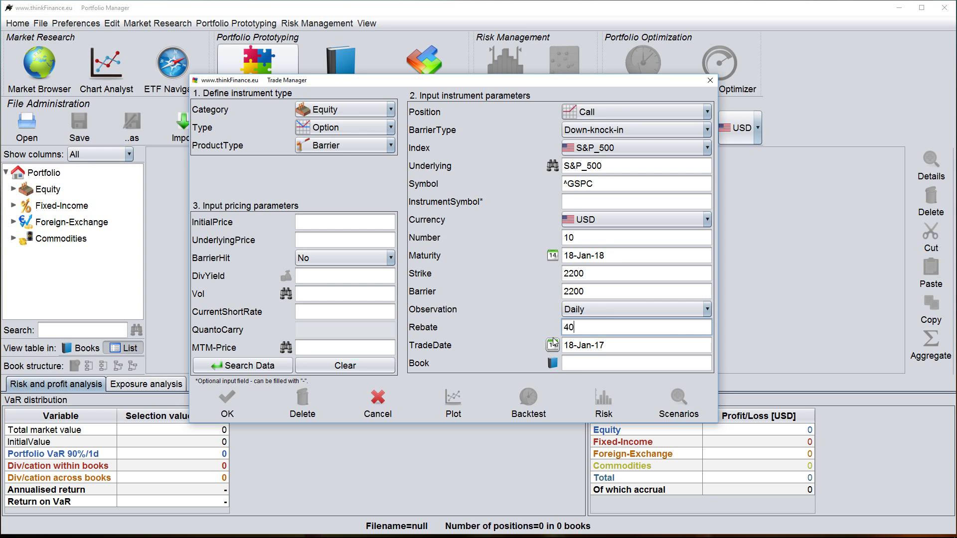
left_click(586, 363)
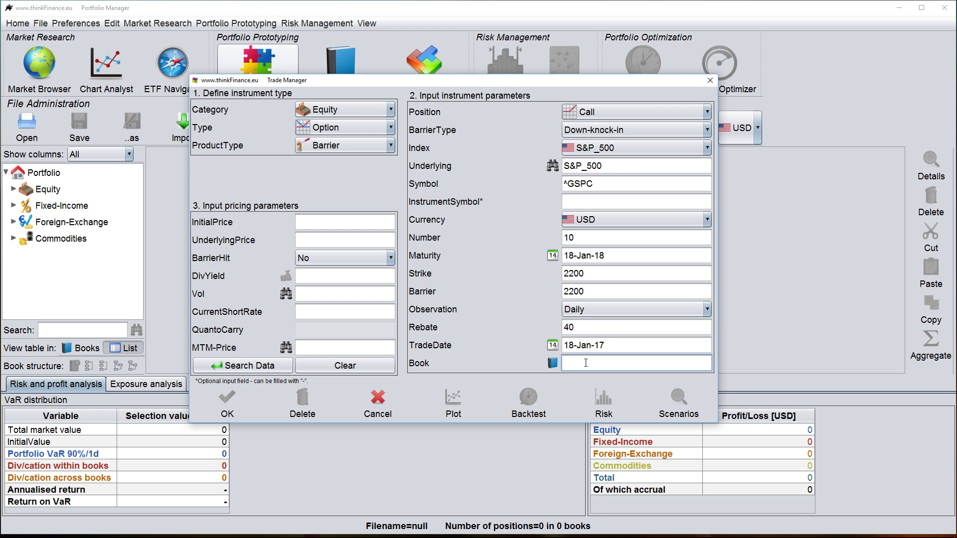
type("1")
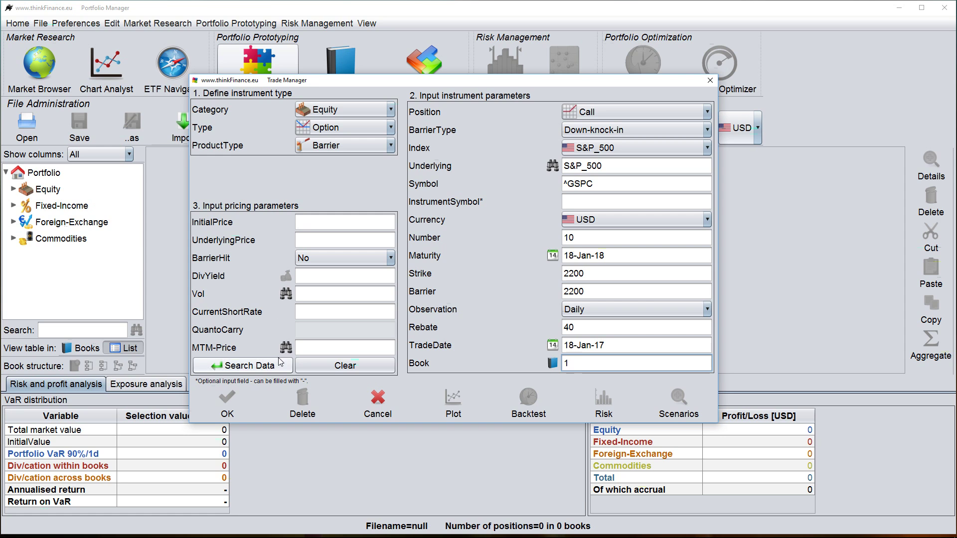
Step: Load market pricing data, then replace the quantity with $10000 and convert it to 4.40938 units
left_click(222, 368)
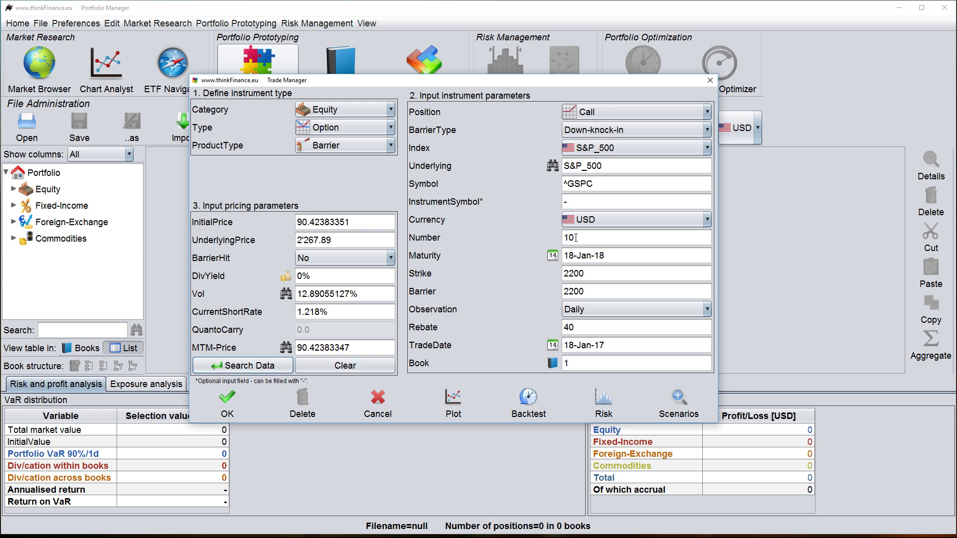
left_click_drag(575, 237, 560, 241)
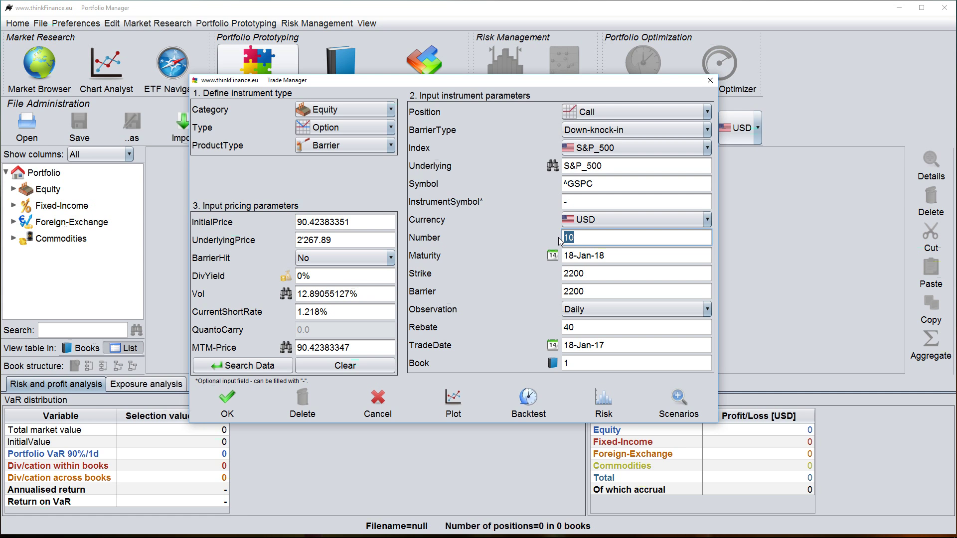
type("$10000")
left_click(260, 368)
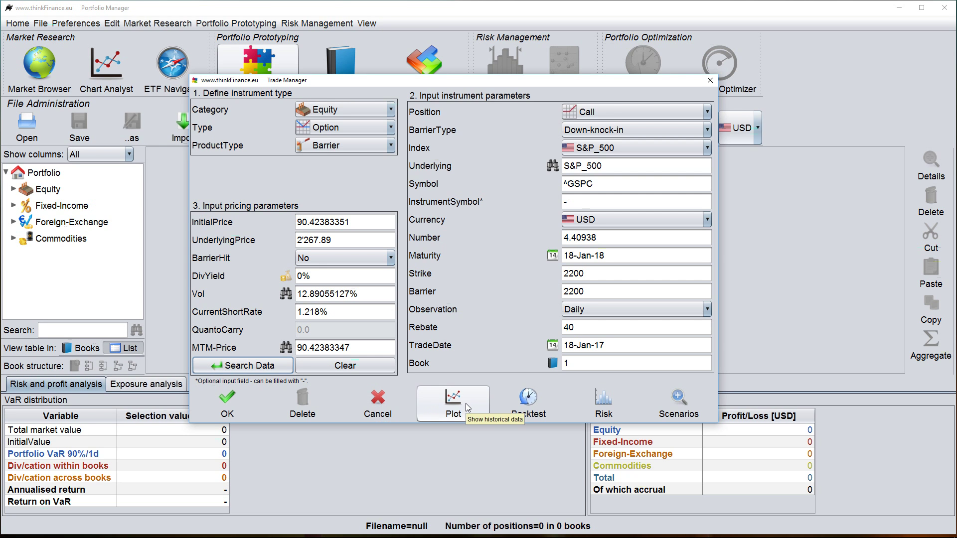
left_click(450, 411)
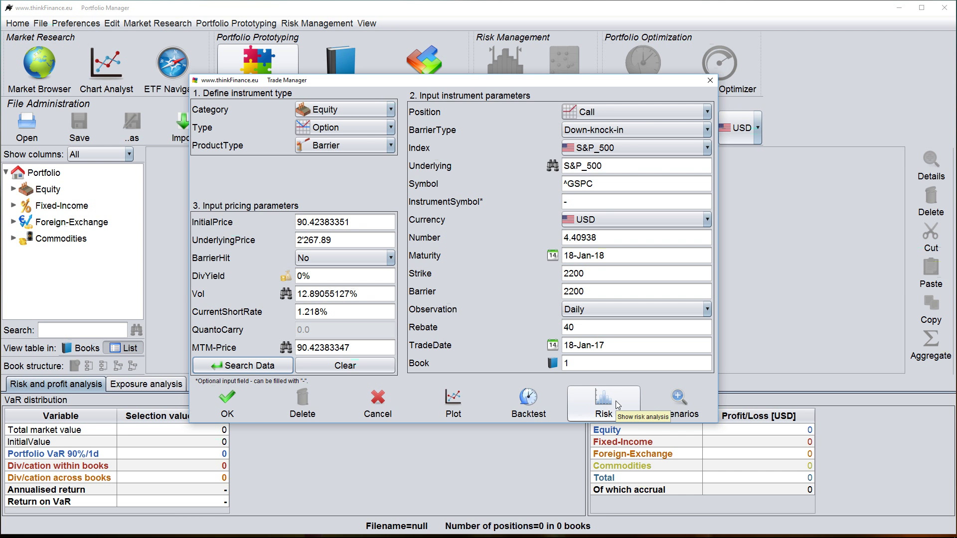
left_click(595, 404)
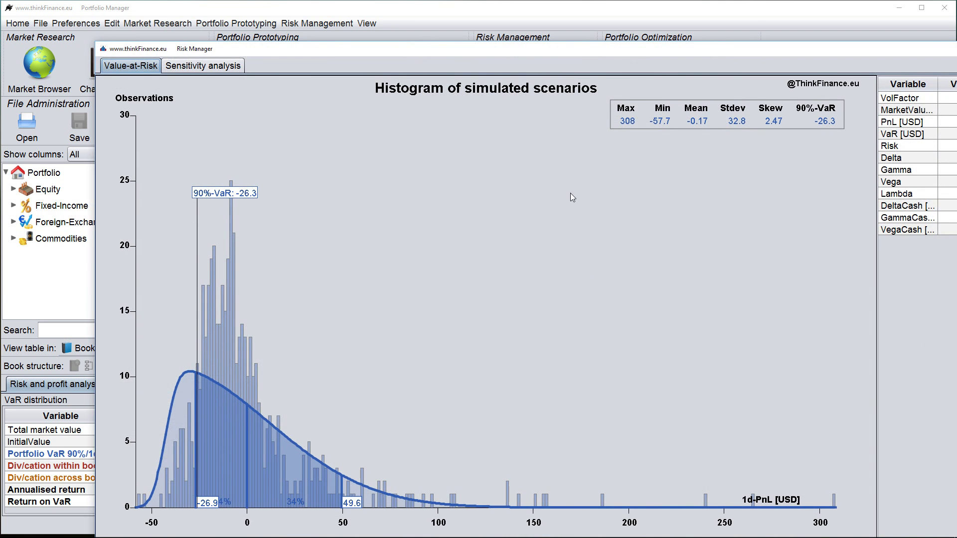
left_click_drag(488, 52, 402, 11)
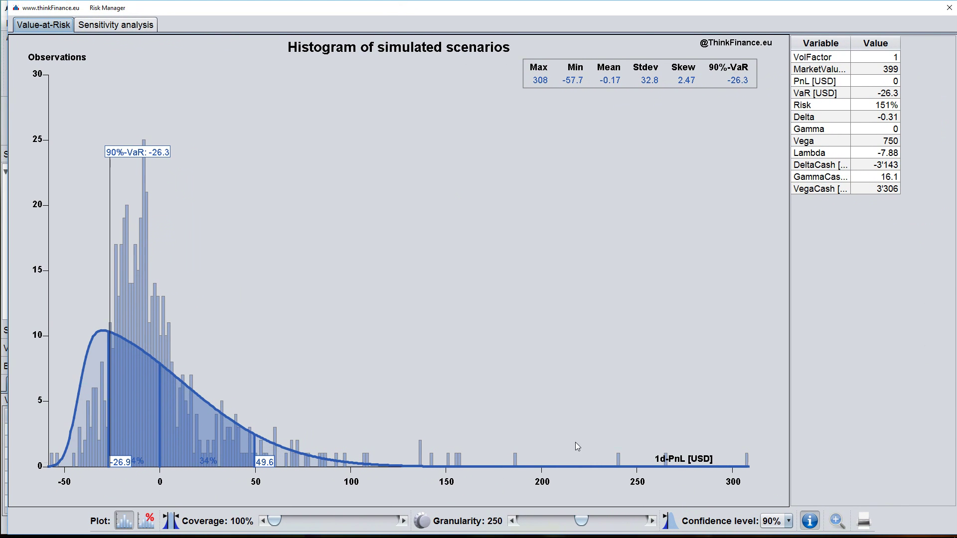
left_click_drag(581, 521, 546, 522)
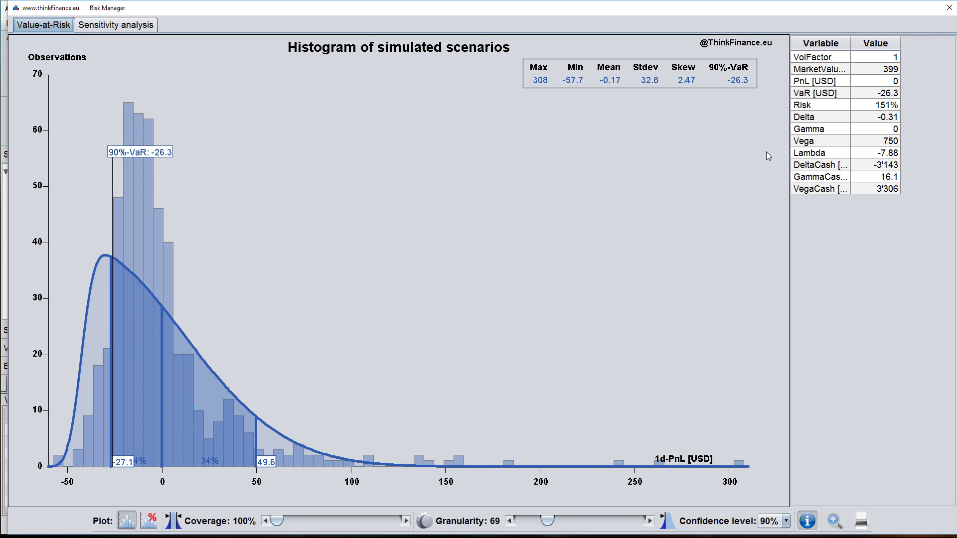
left_click_drag(851, 44, 868, 44)
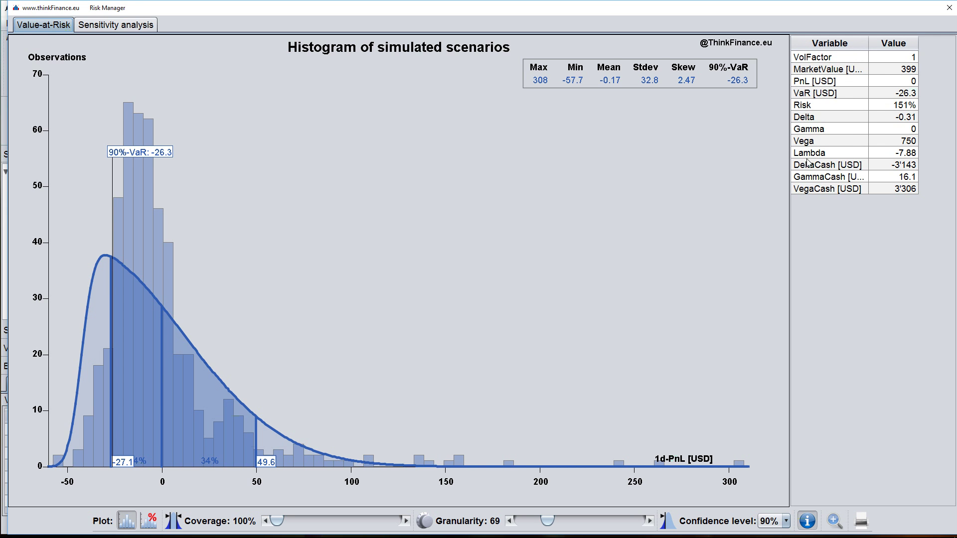
left_click(949, 8)
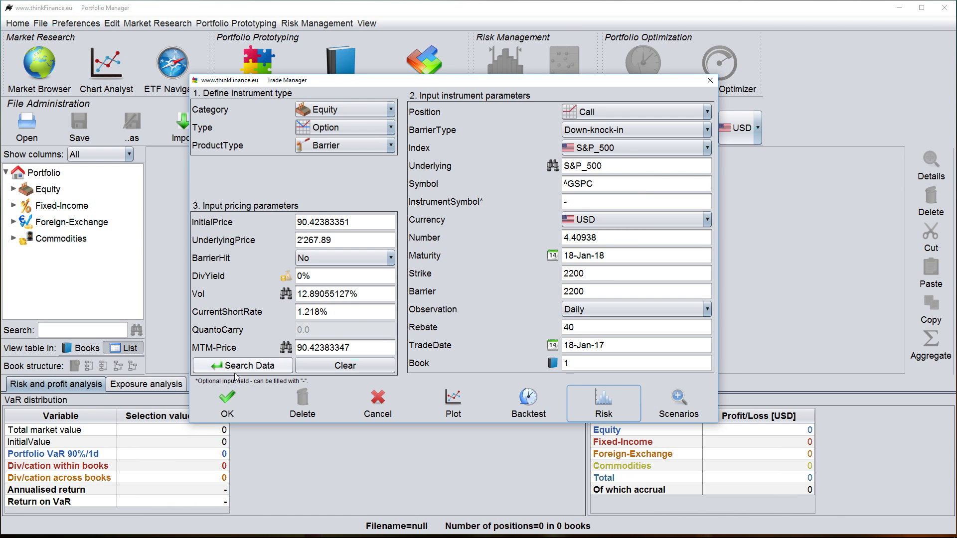
Step: Add the Call Barrier 2'200 ^GSPC 18-Jan-18 position and expand the Equity branch
left_click(226, 405)
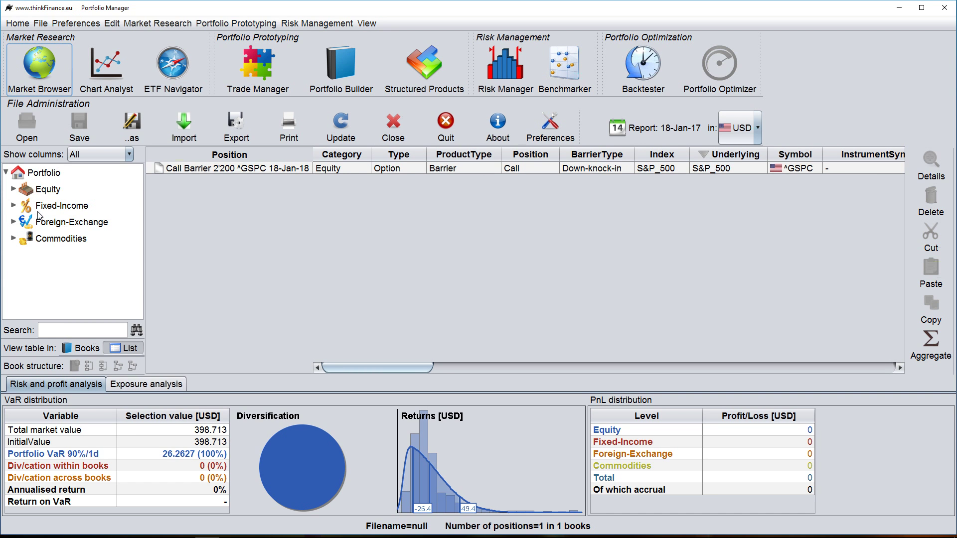
left_click(14, 189)
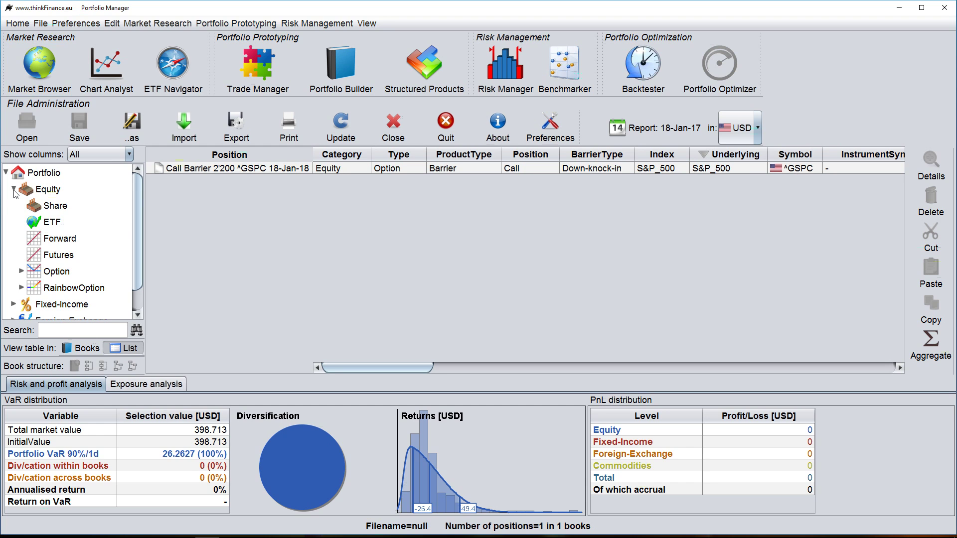
double_click(57, 272)
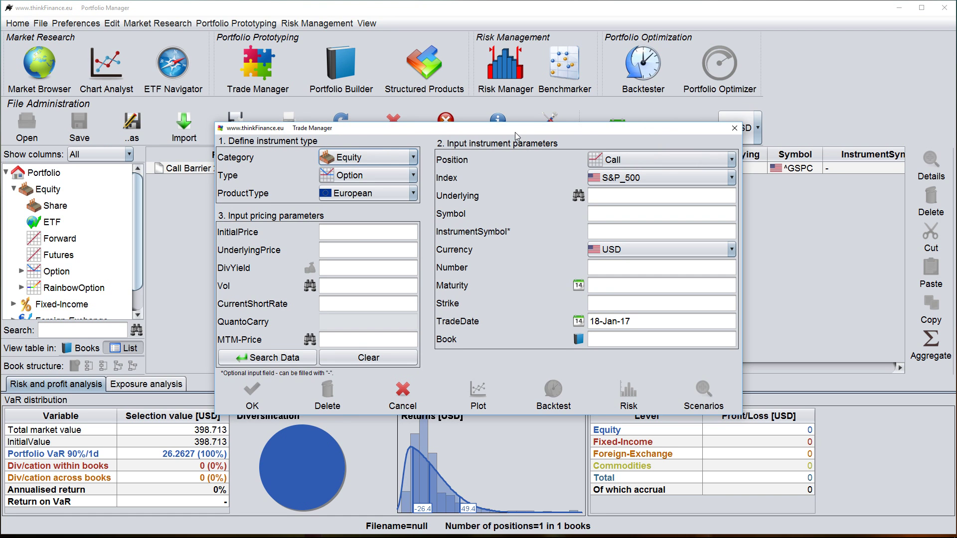
left_click_drag(516, 131, 515, 106)
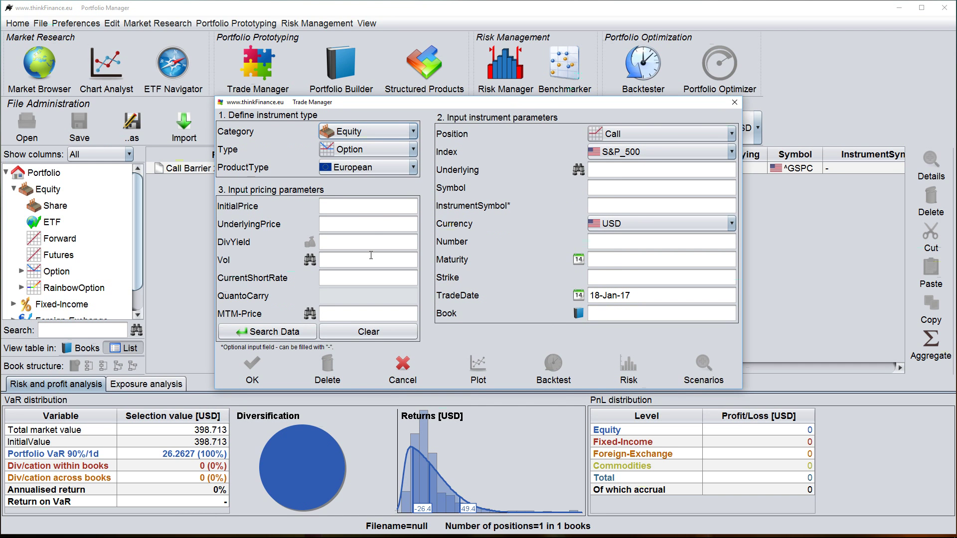
left_click(734, 103)
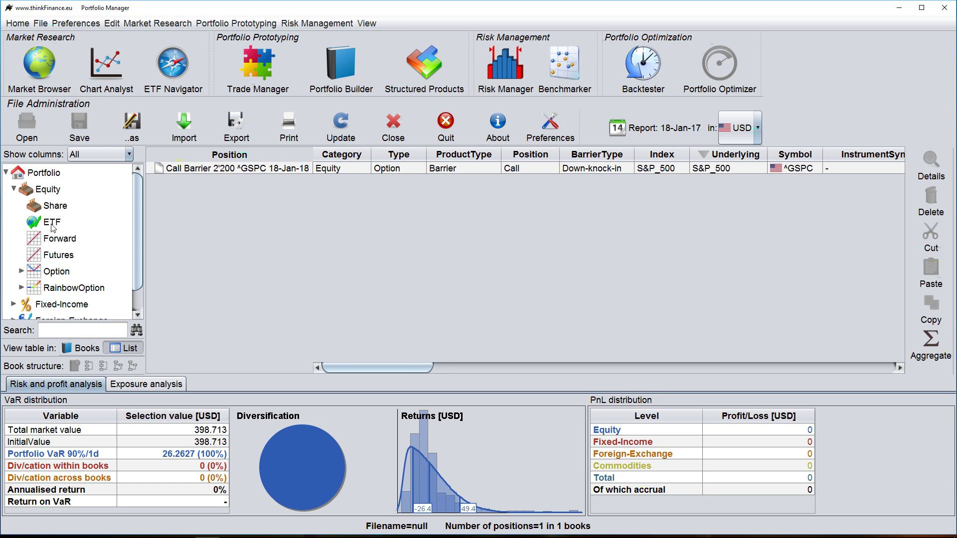
double_click(52, 225)
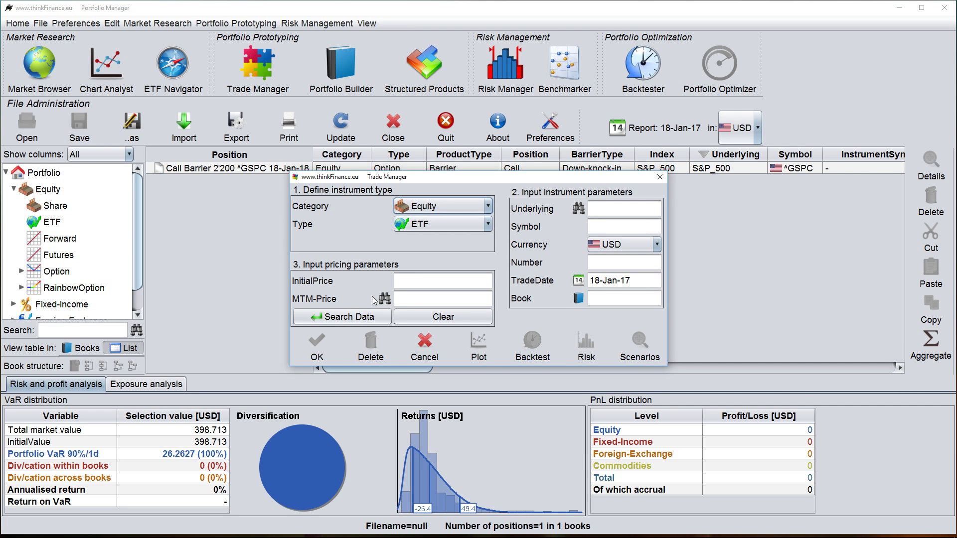
left_click(432, 348)
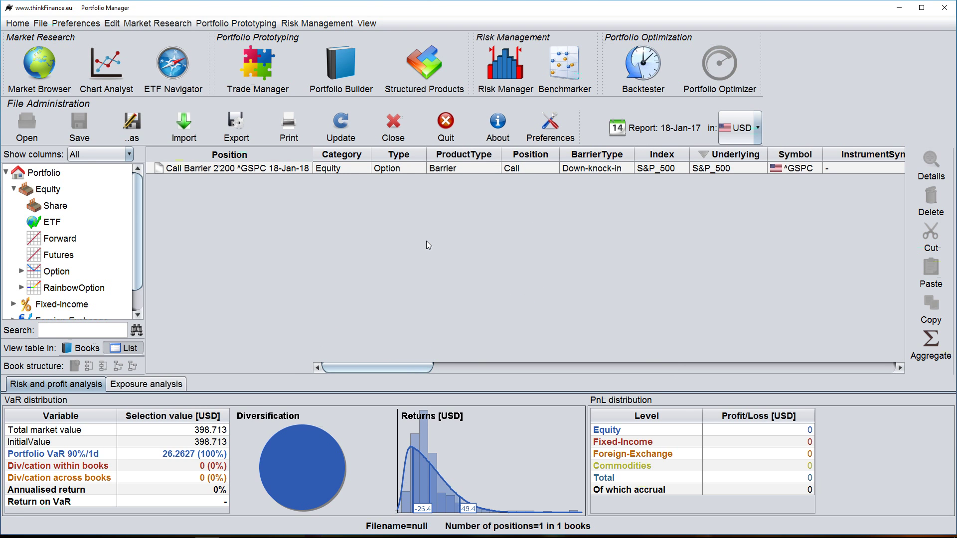